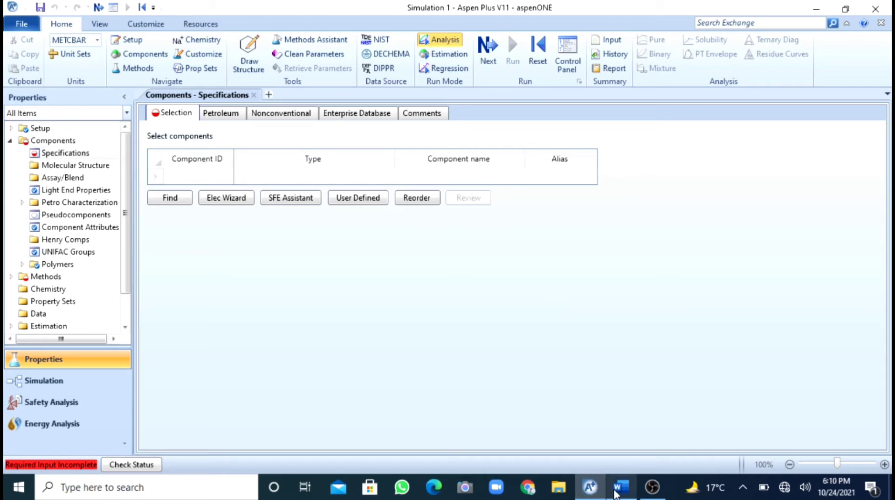
left_click(620, 488)
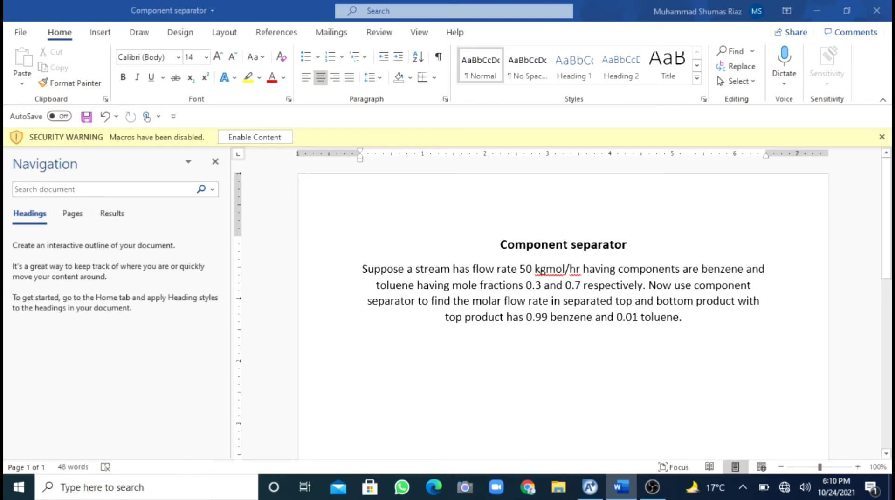
left_click_drag(888, 239, 887, 280)
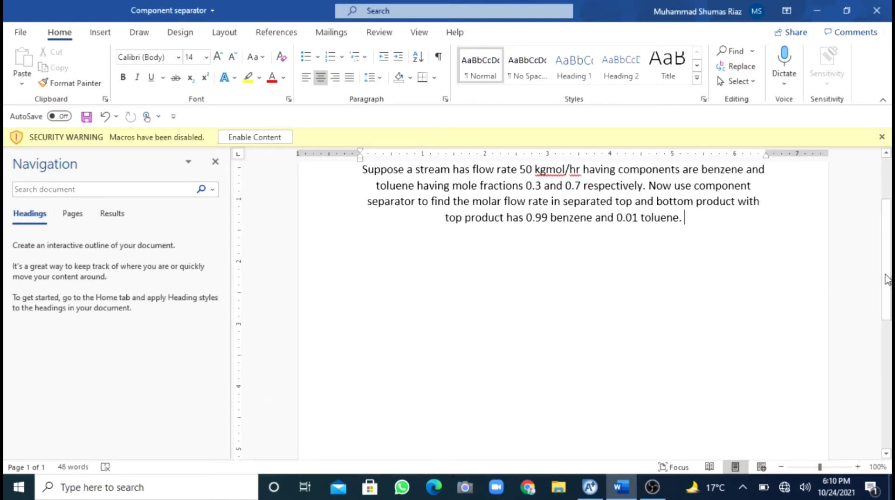
Enter BENZENE and TOLUENE as component IDs, then advance to the Methods Specifications form
left_click(592, 493)
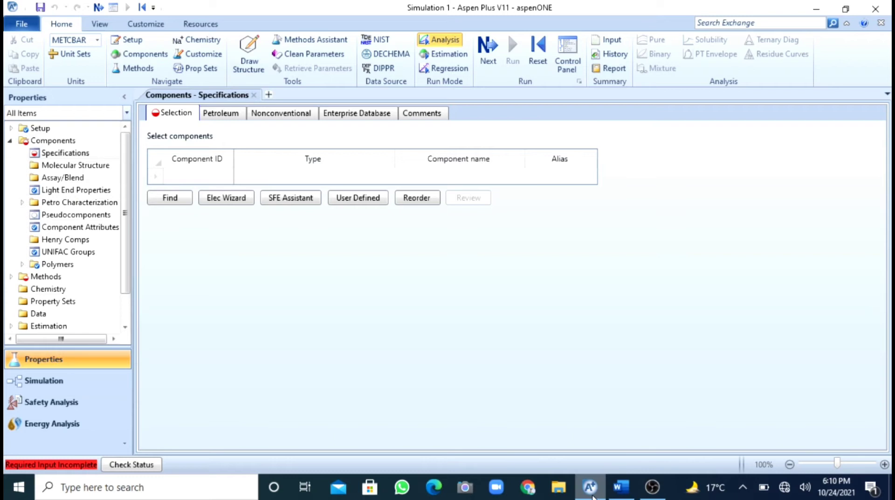
left_click(176, 173)
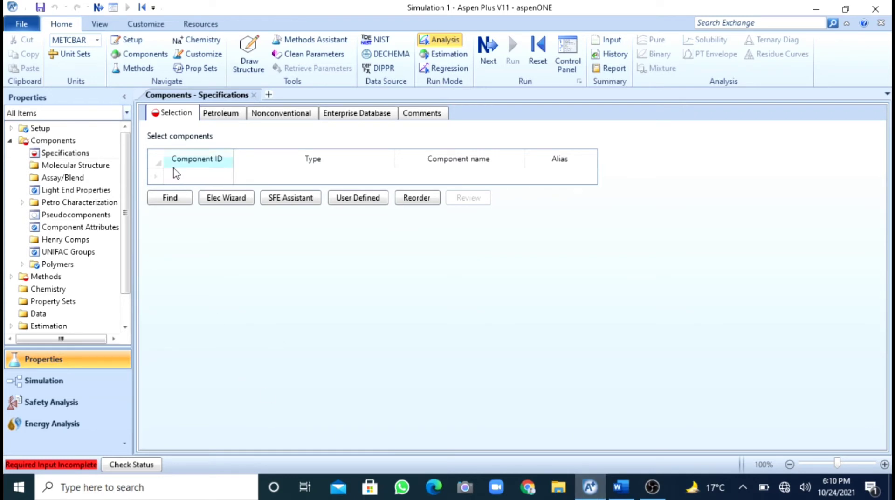
left_click(176, 173)
type("But")
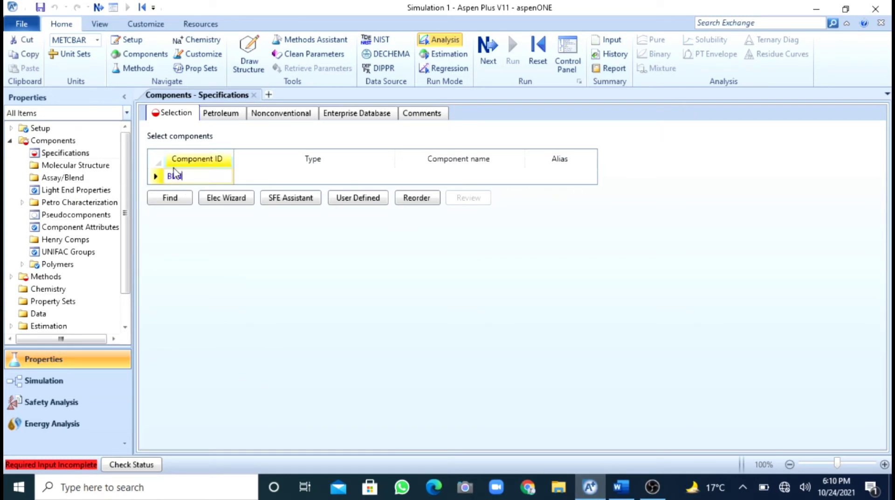
type("ZENE")
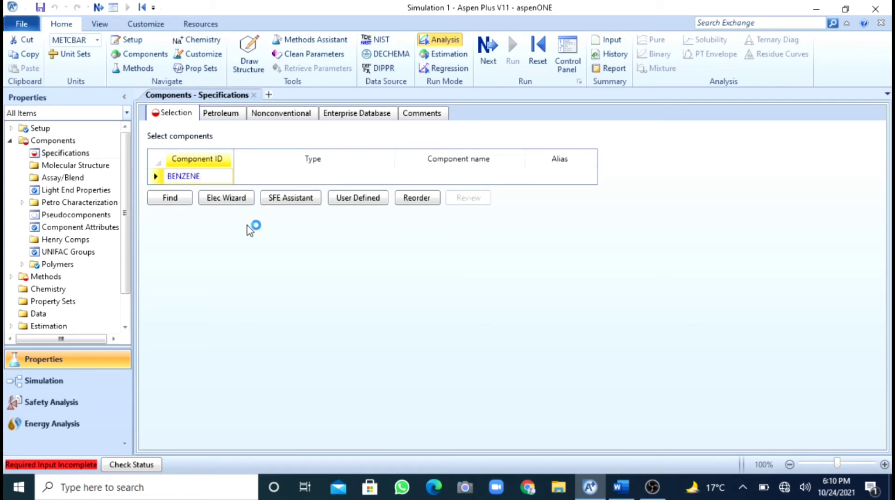
key("Return")
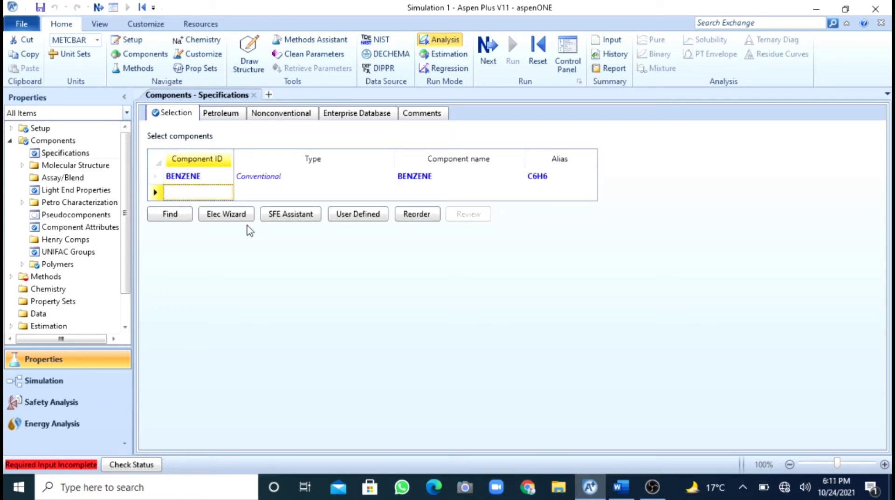
type("TOLUENE")
key("Return")
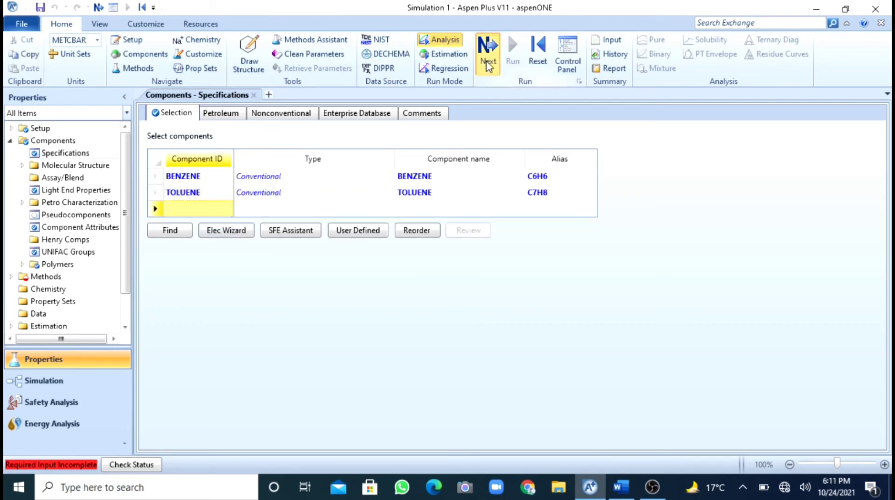
left_click(488, 65)
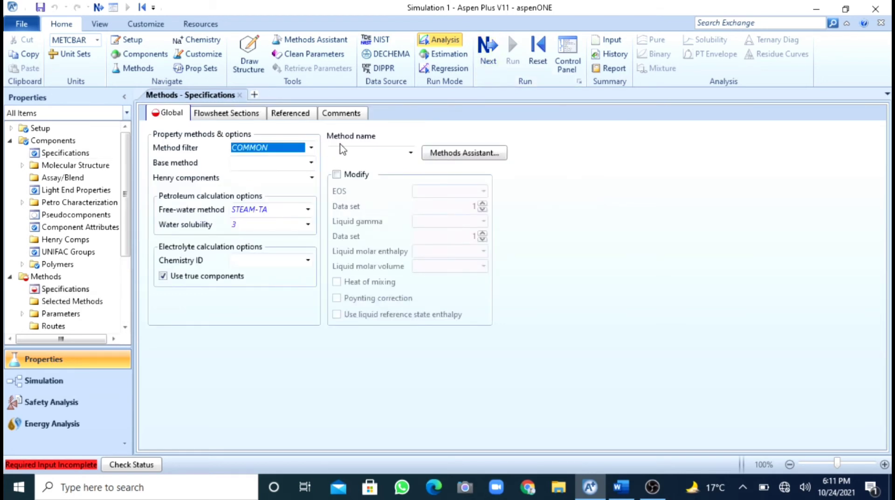
Select PENG-ROB as the base property method and run the properties analysis
left_click(311, 162)
left_click_drag(310, 215, 311, 249)
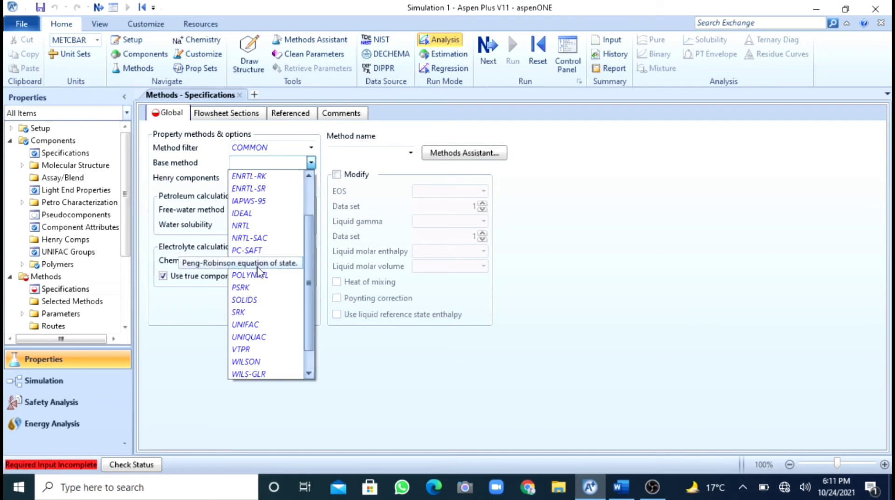
left_click(254, 263)
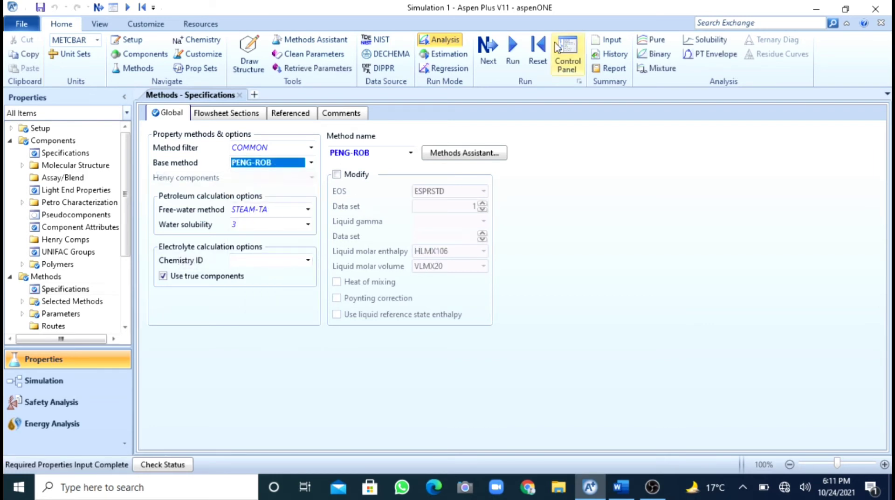
left_click(513, 61)
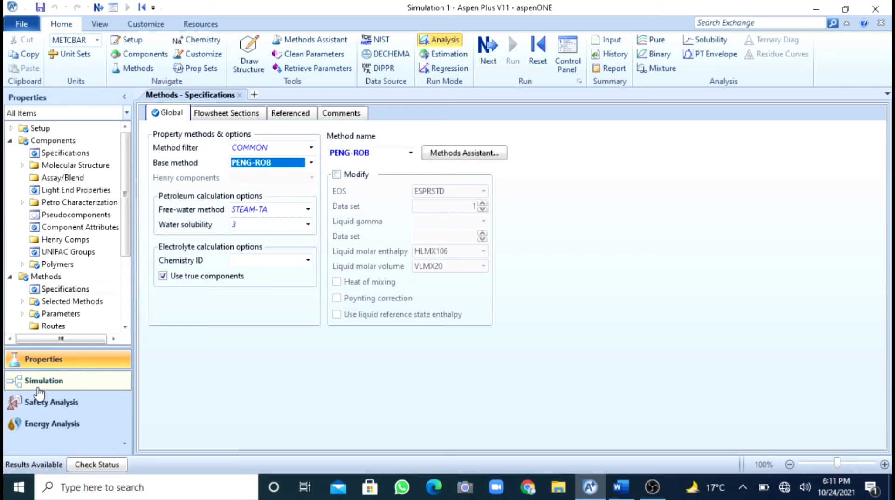
In the Simulation environment, place a Sep component separator block B1 on the flowsheet
left_click(39, 383)
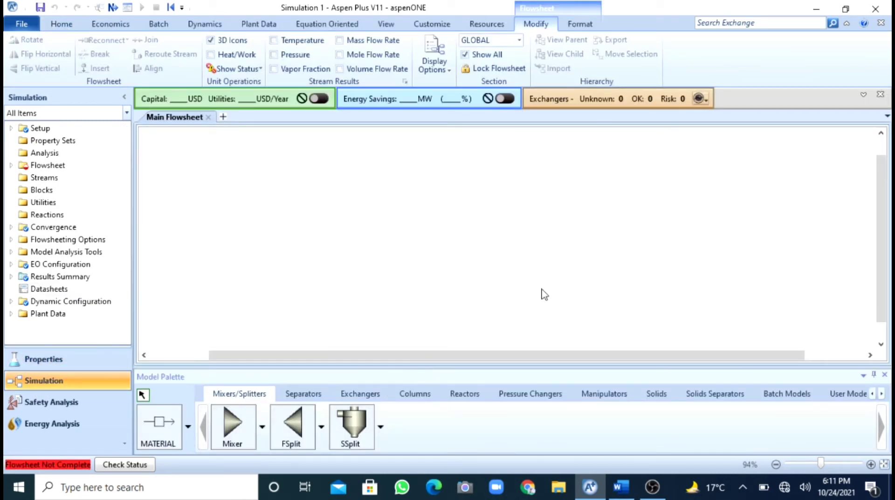
left_click(304, 397)
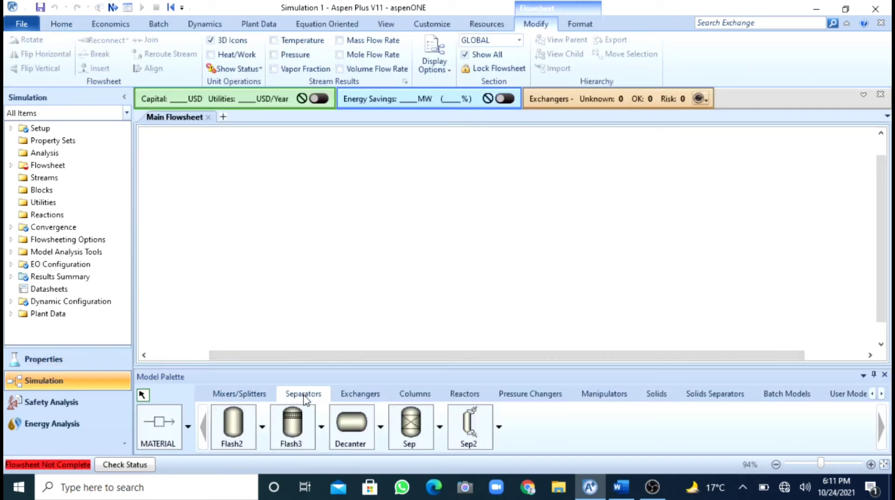
left_click(410, 429)
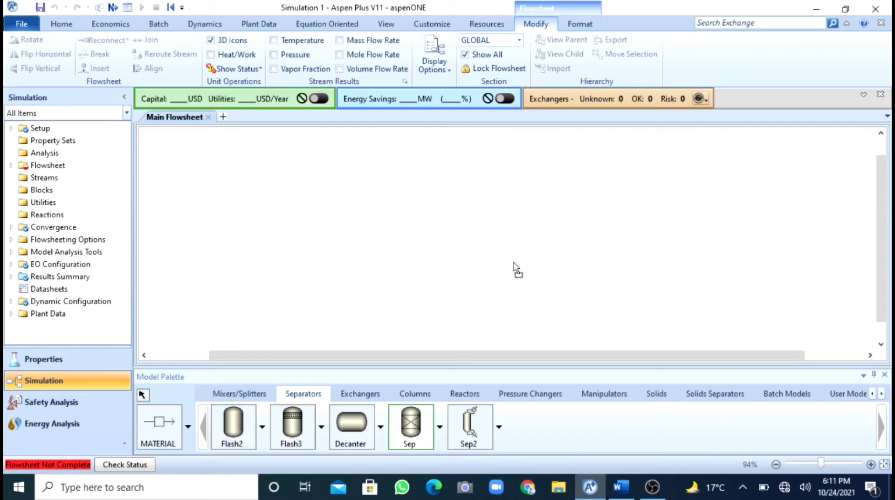
left_click(528, 242)
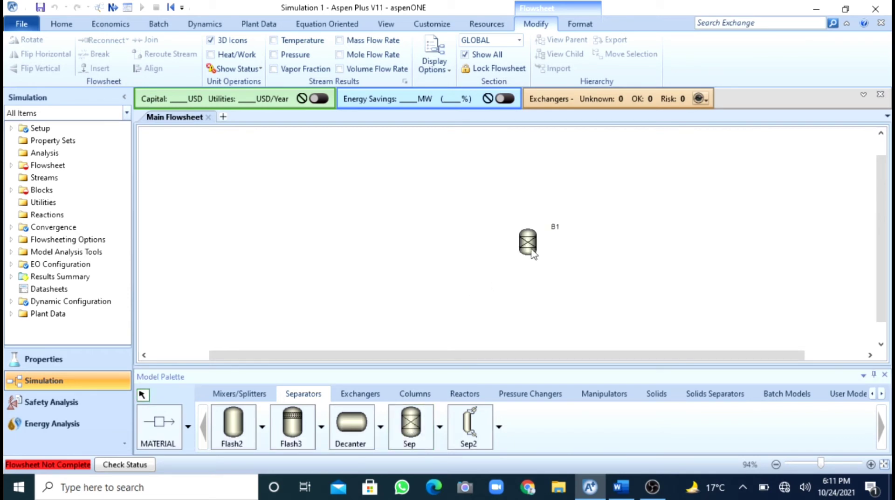
Enlarge block B1 on the flowsheet
left_click(529, 248)
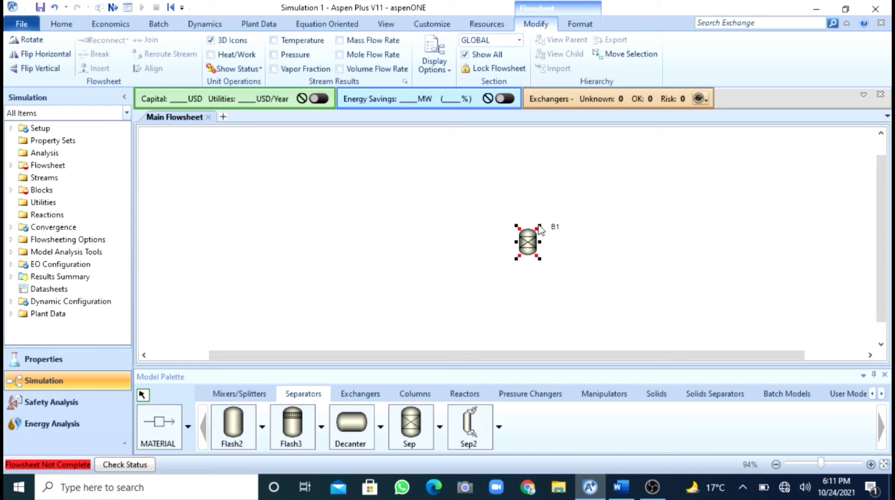
left_click_drag(543, 223, 550, 220)
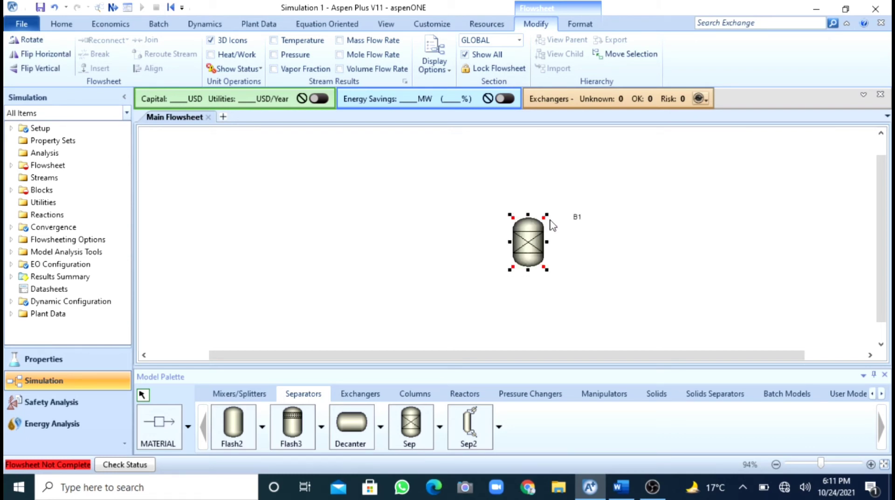
left_click(419, 317)
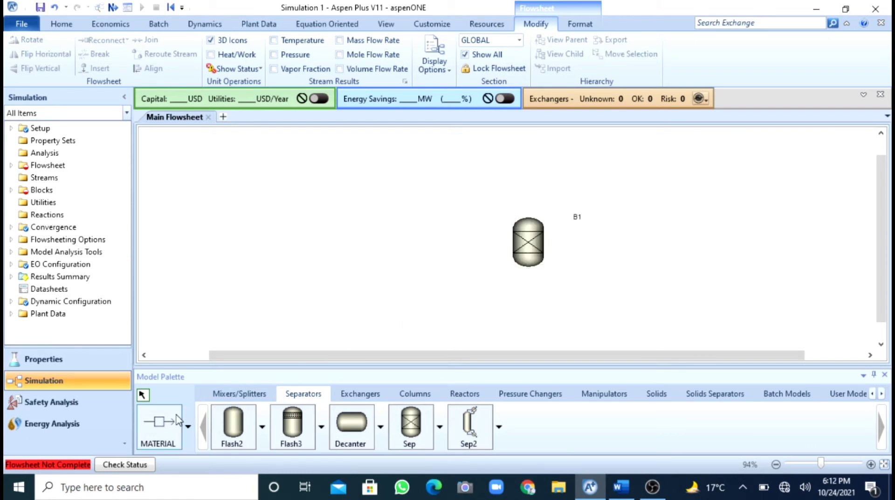
Draw material streams: feed S2 into B1 from the left, products S3 up-right and S4 right
left_click(155, 433)
left_click(510, 242)
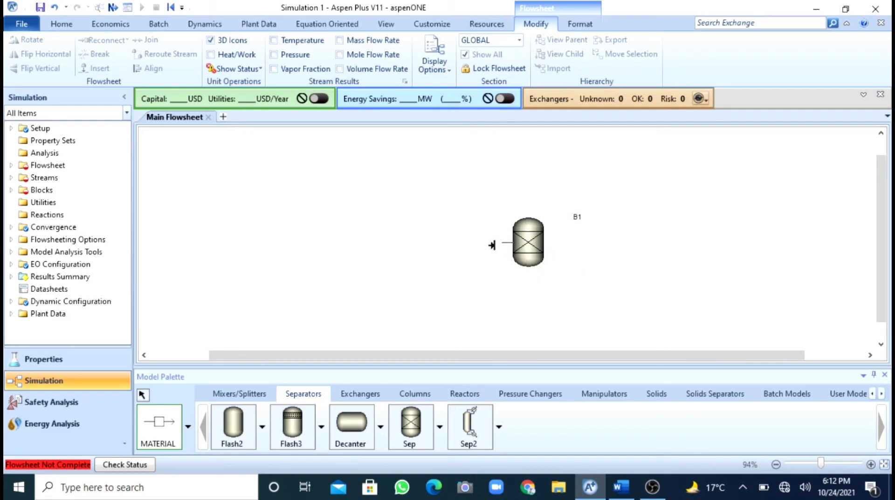
left_click(444, 266)
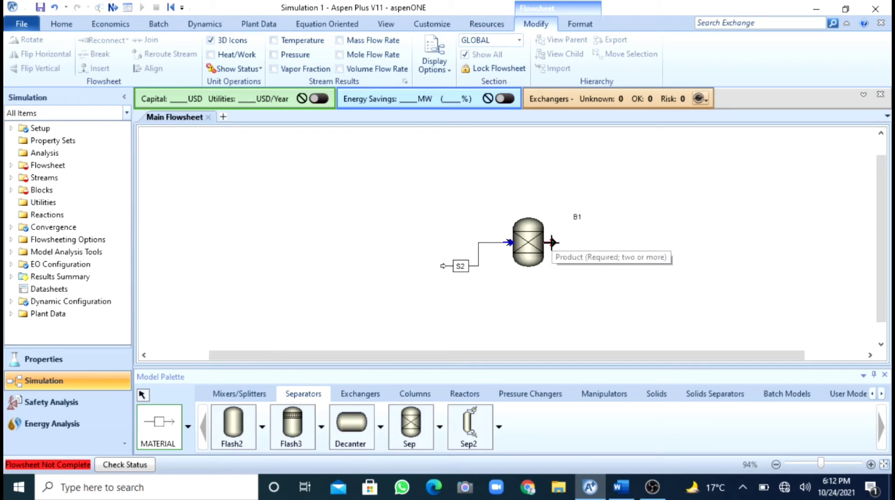
left_click(553, 242)
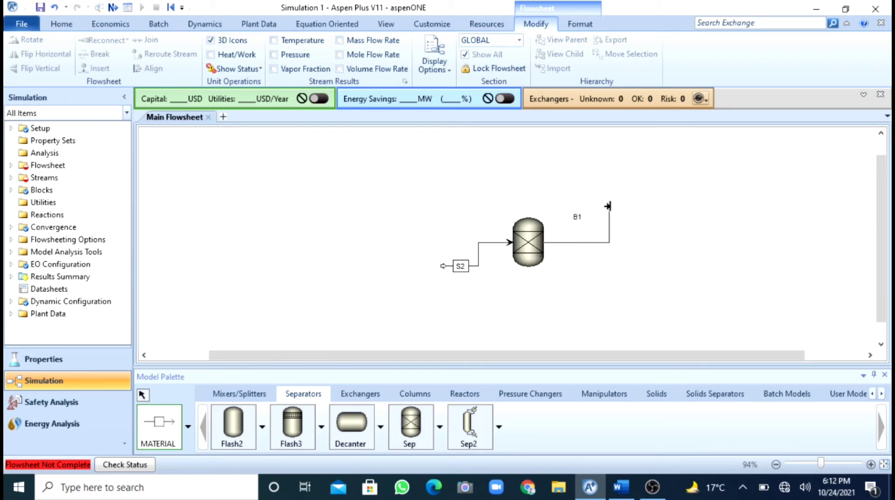
left_click(609, 207)
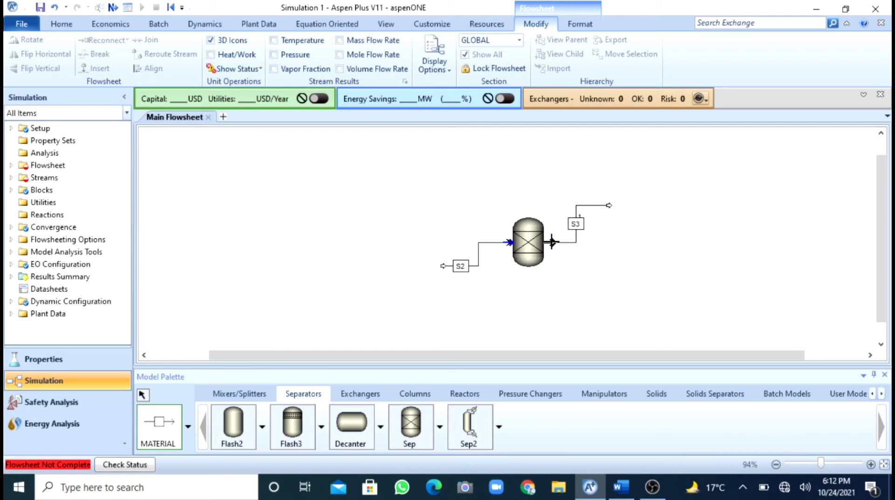
left_click(552, 241)
left_click(606, 257)
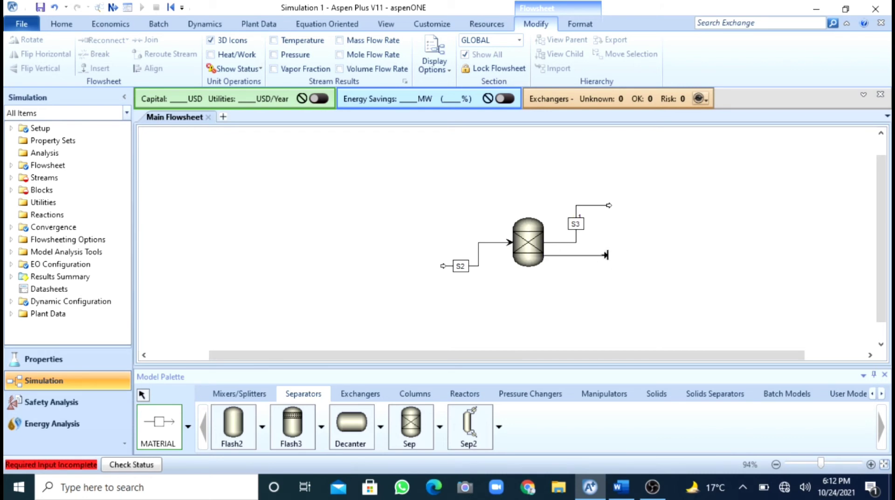
left_click(143, 396)
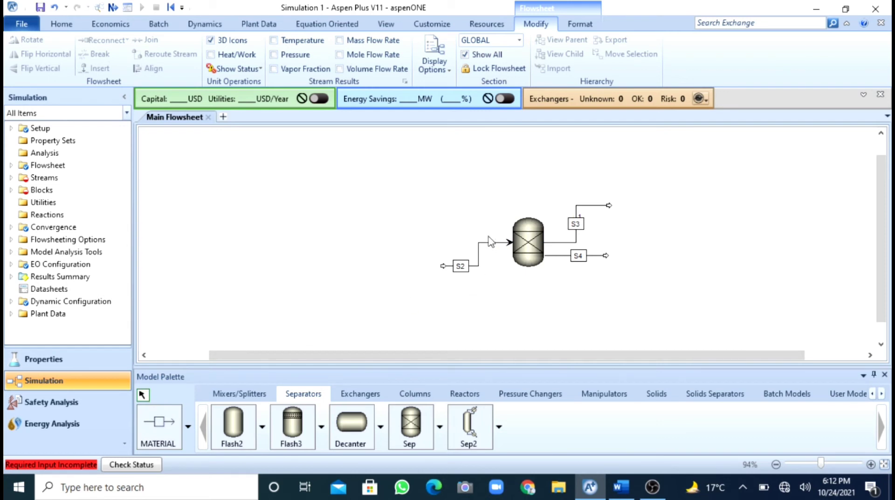
Set feed stream S2 to 25 C, 1 bar and a total flow of 50 kmol/hr
left_click(477, 248)
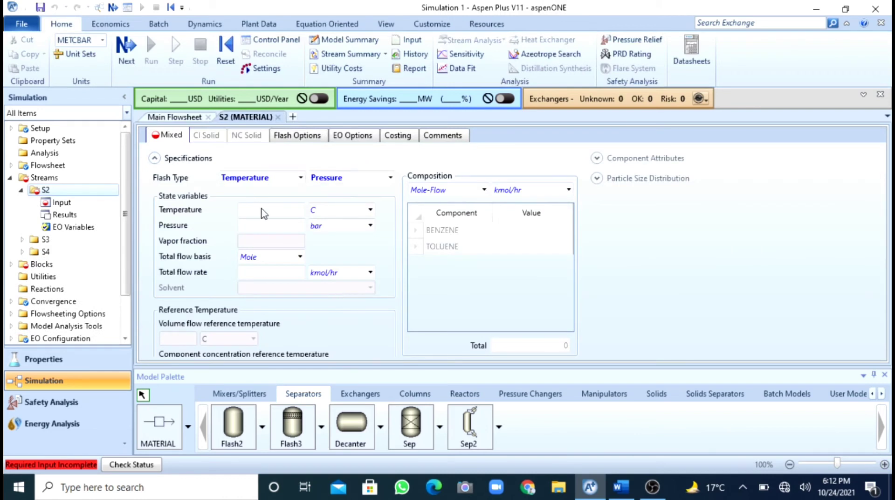
left_click(267, 210)
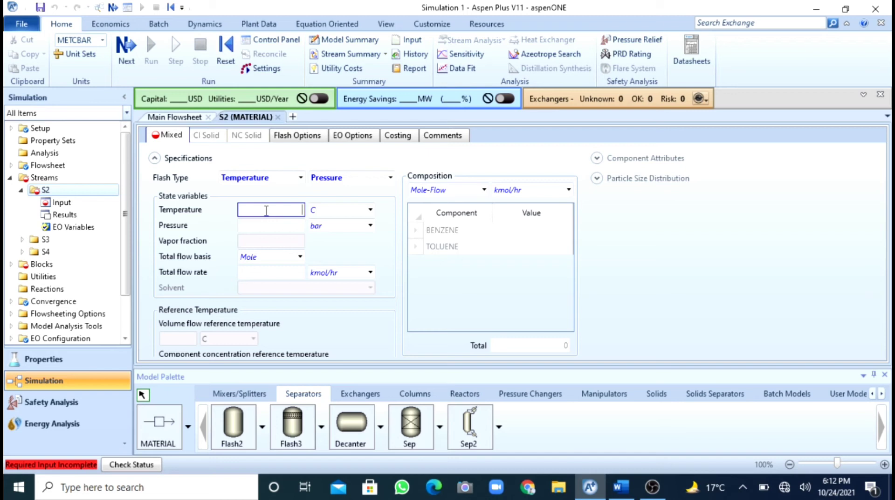
type("25")
left_click(283, 228)
type("1")
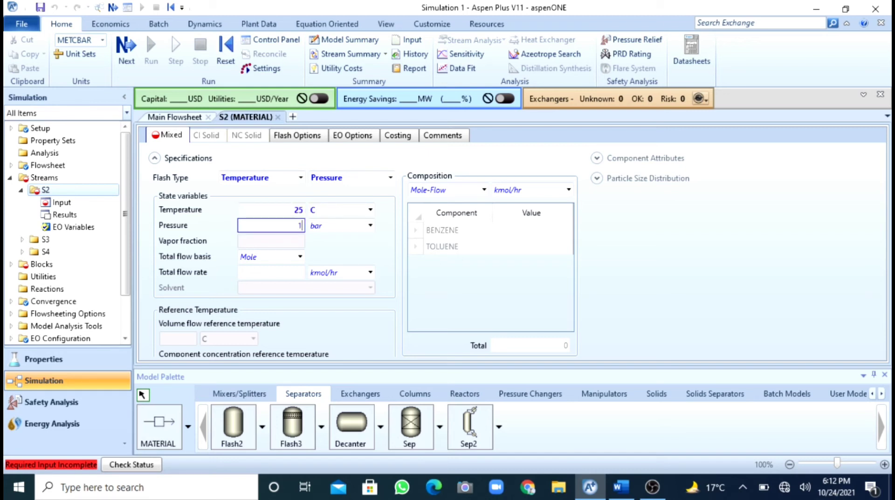
left_click(269, 275)
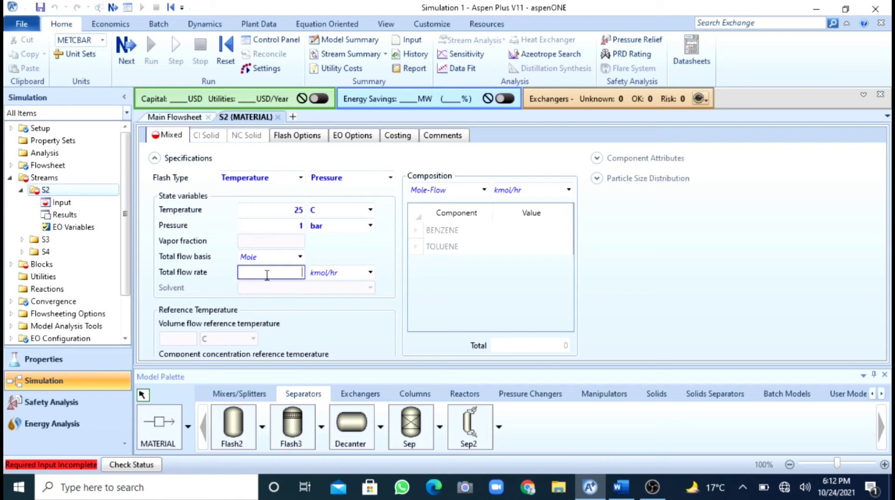
type("50")
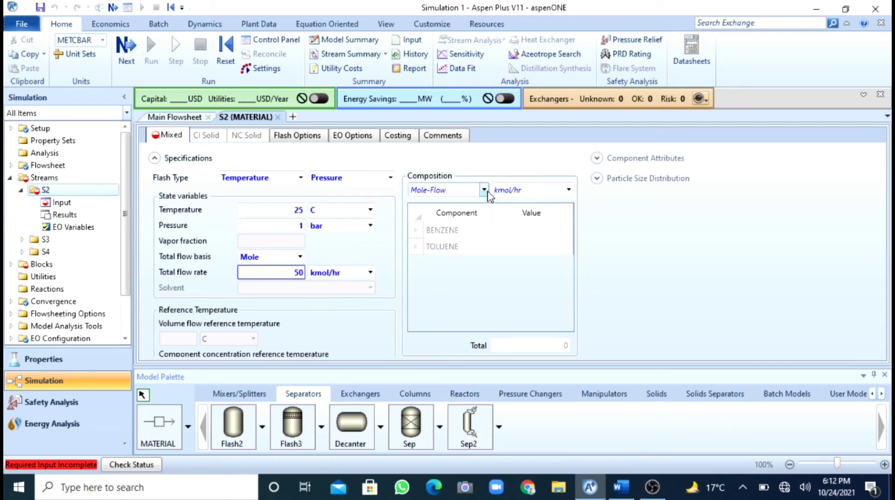
Specify S2 composition as mole fractions: 0.3 BENZENE and 0.7 TOLUENE
left_click(484, 190)
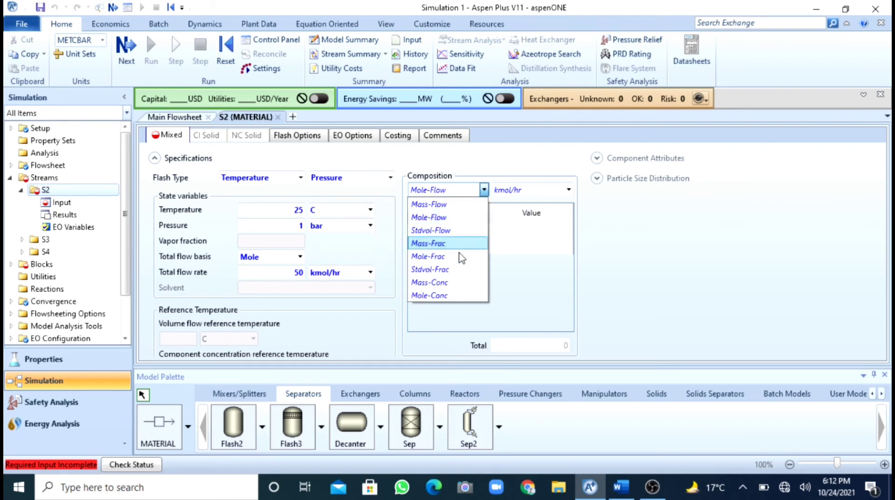
left_click(457, 257)
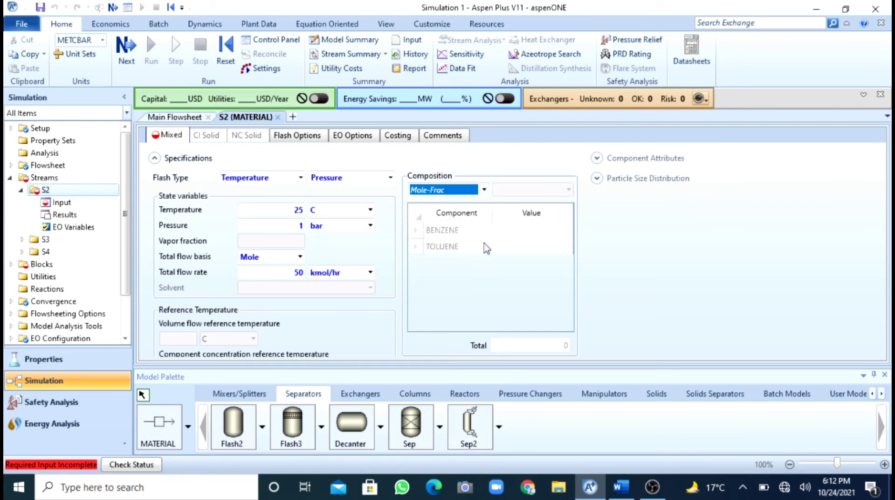
left_click(544, 230)
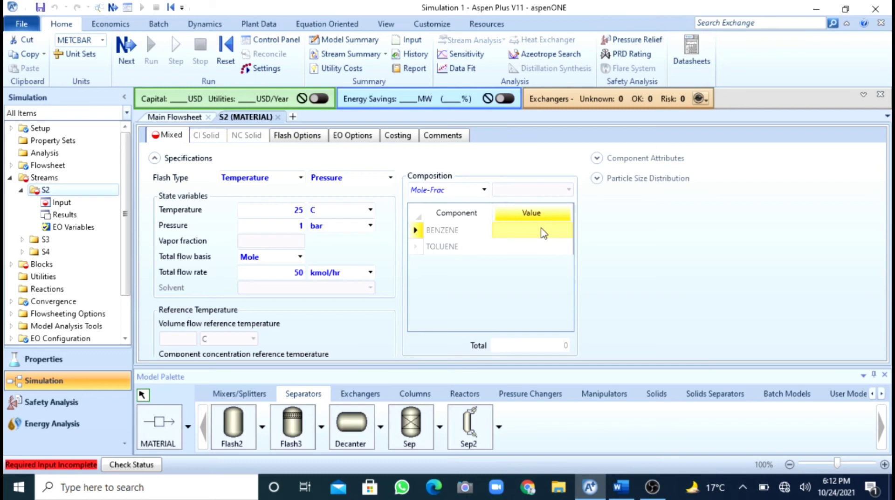
type("0.3")
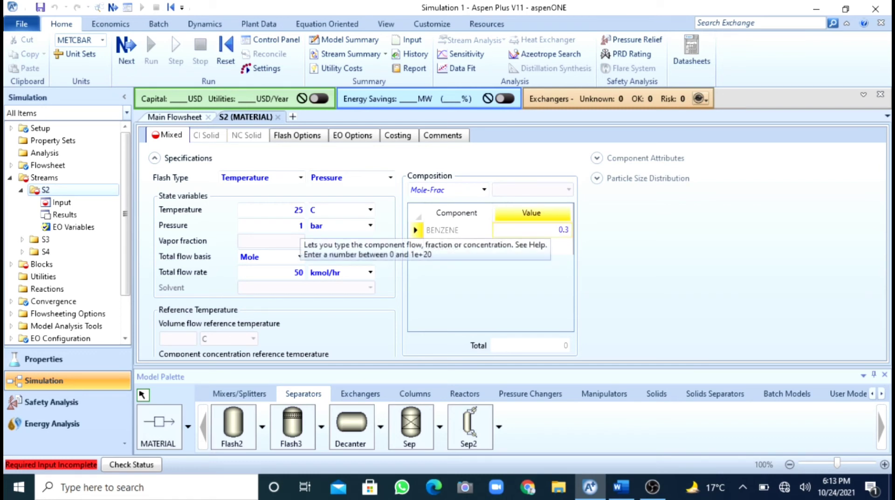
key("Return")
type("0.")
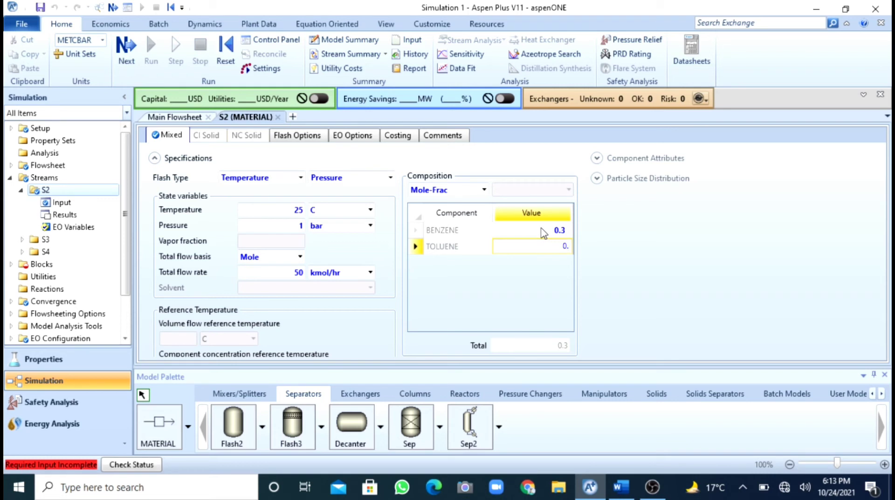
type("7")
key("Return")
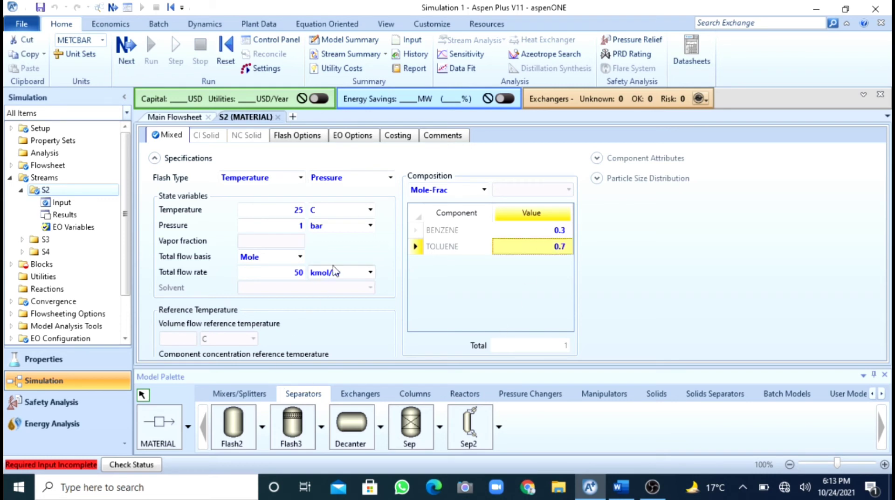
Open B1's Sep input specifications for outlet stream S3, check the flowsheet, and return
left_click(125, 51)
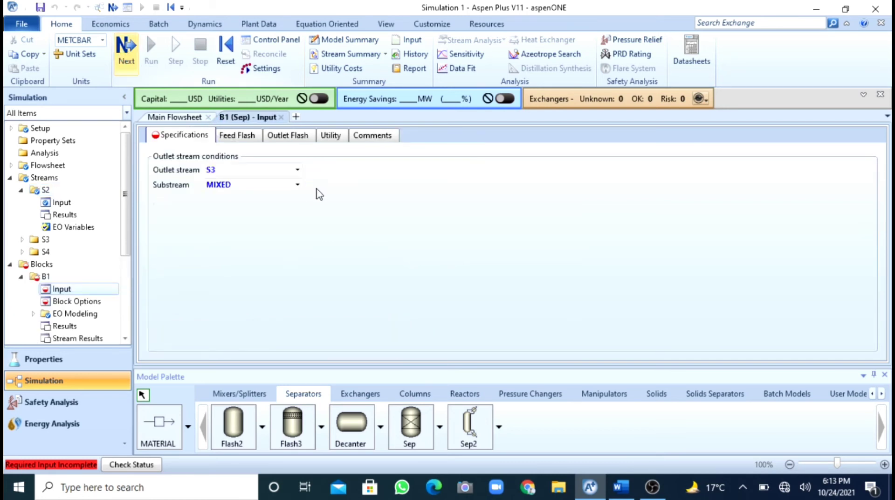
left_click(296, 172)
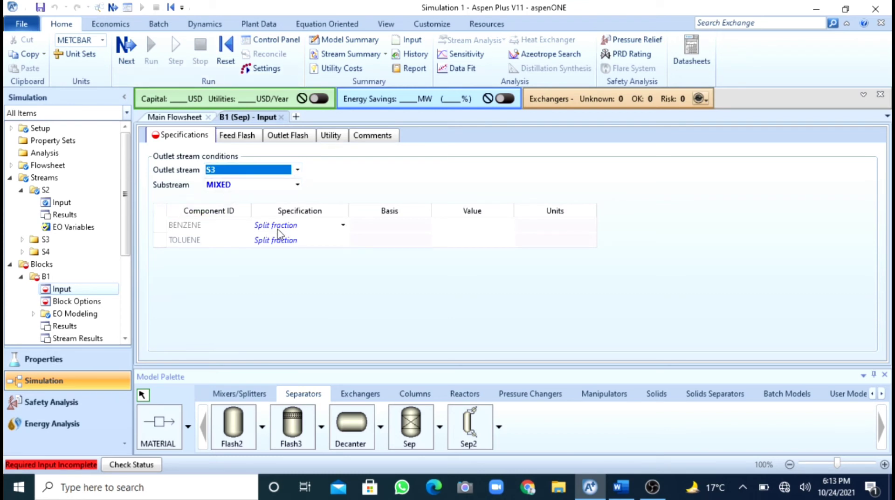
left_click(388, 226)
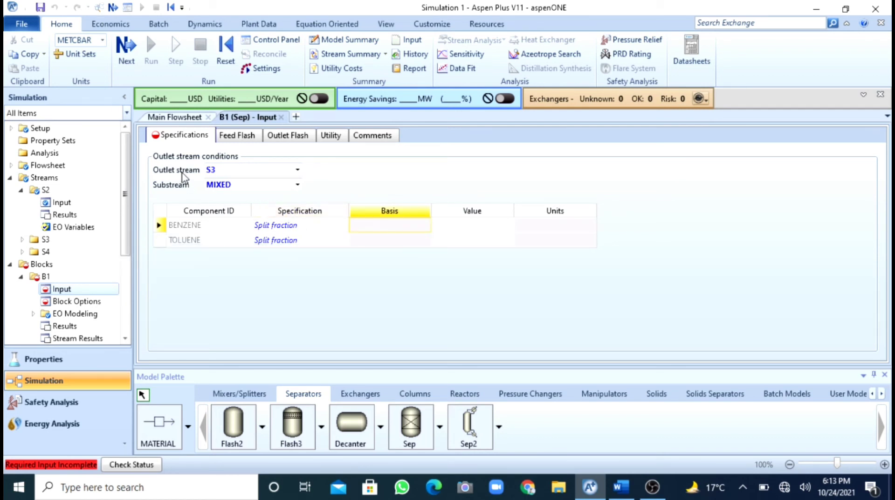
left_click(174, 119)
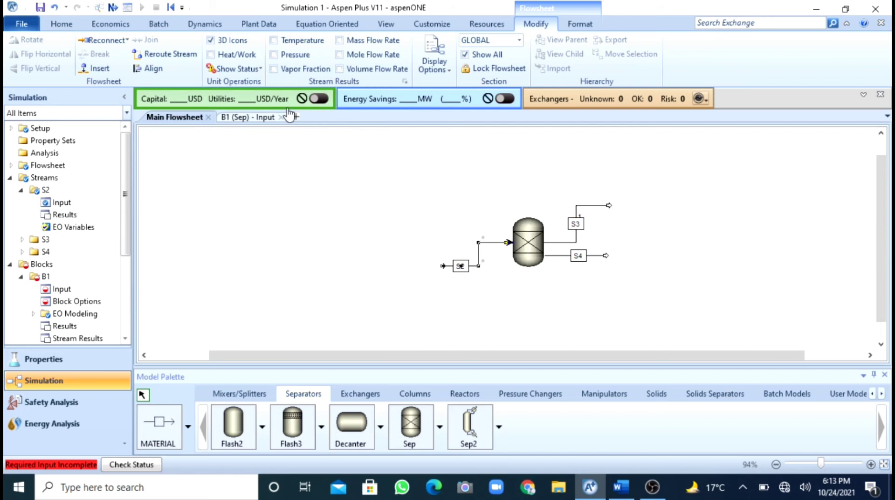
left_click(251, 117)
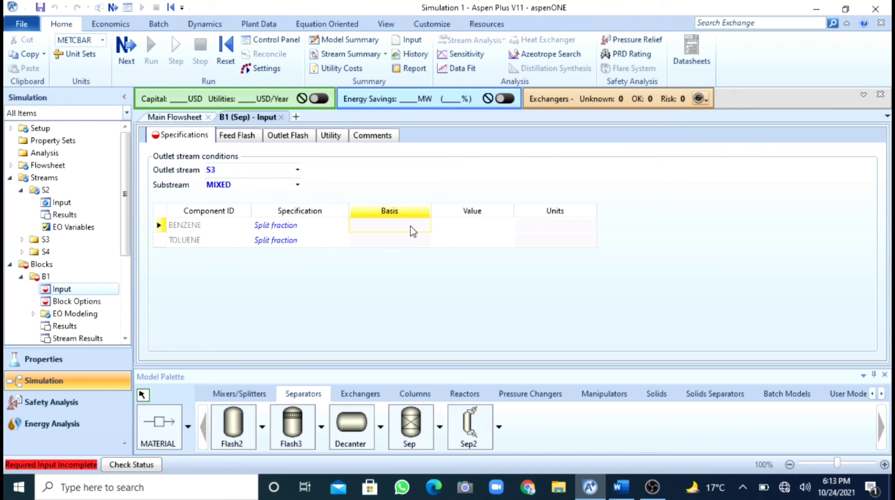
Enter B1 split fractions to S3: 0.99 for BENZENE and 0.01 for TOLUENE
left_click(448, 232)
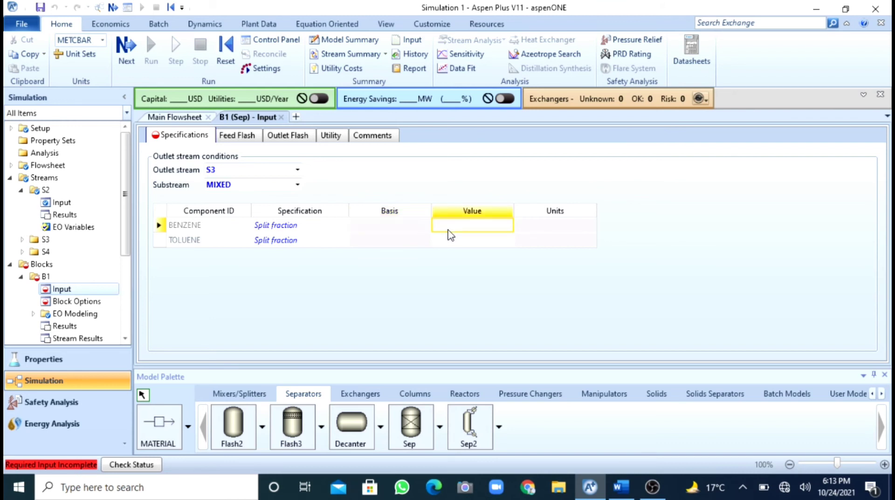
type("0.99")
key("Return")
type("0")
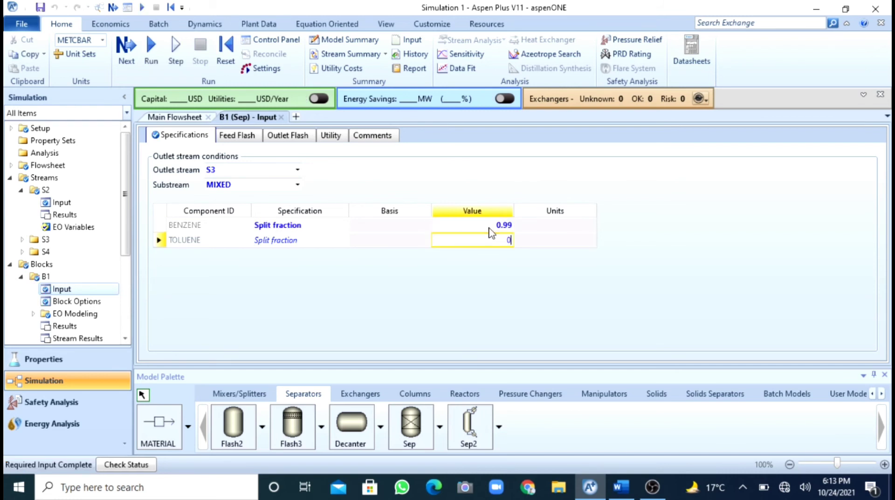
type(".01")
key("Return")
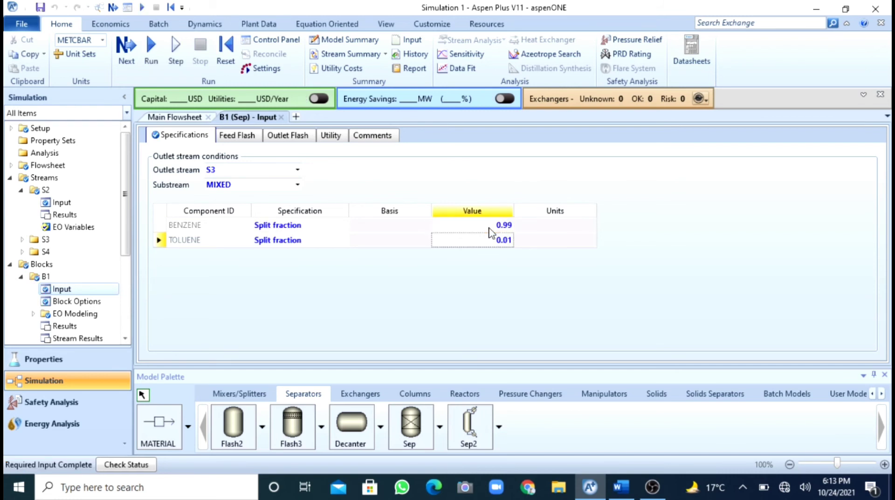
Run the simulation
left_click(155, 48)
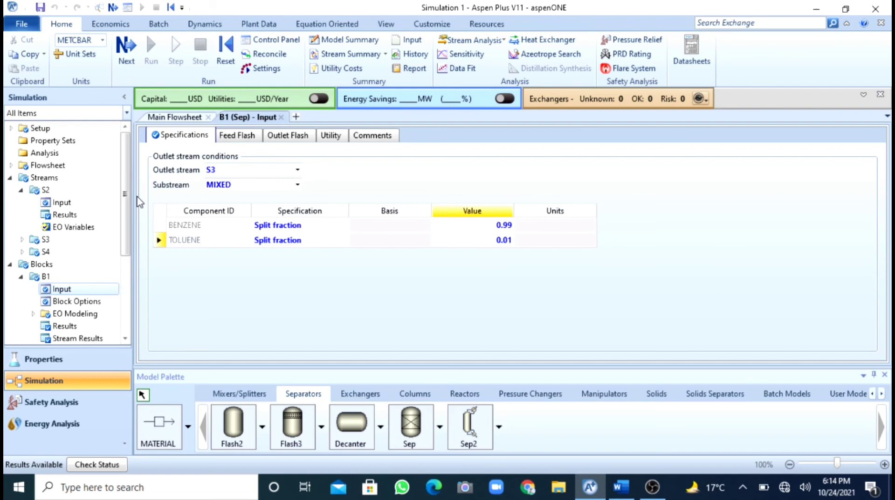
scroll(129, 235, "down", 1)
scroll(129, 236, "down", 1)
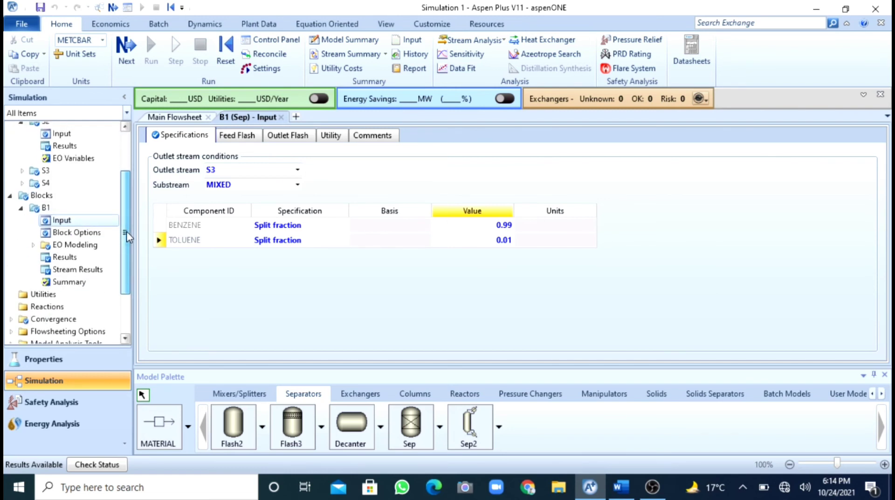
Open B1 Stream Results and expand the Mole Flows and Mole Fractions rows for S2, S3, S4
left_click(78, 269)
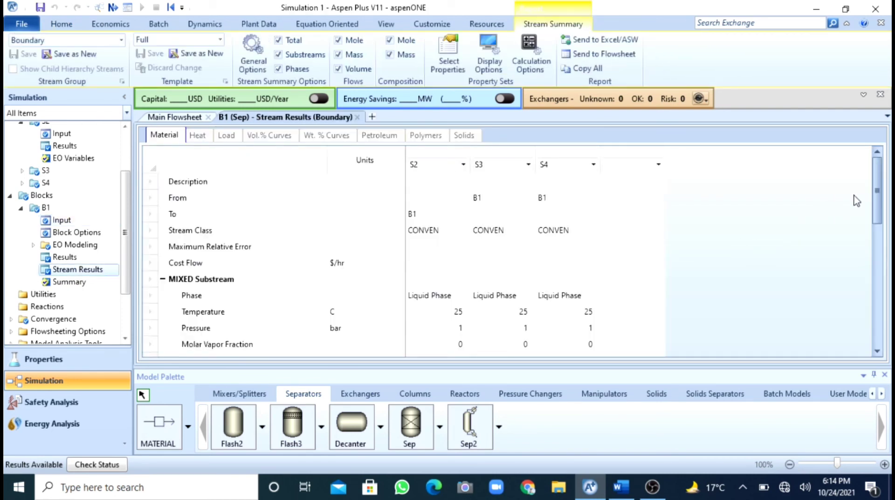
left_click_drag(878, 193, 879, 297)
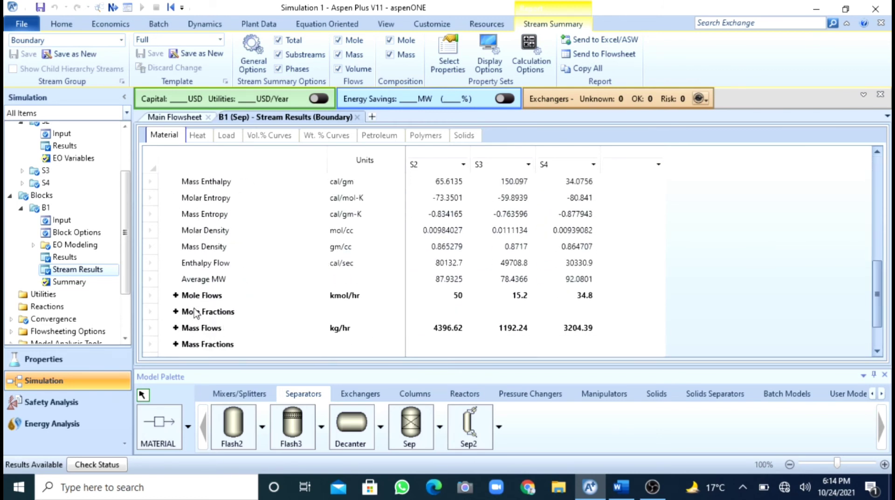
left_click(177, 293)
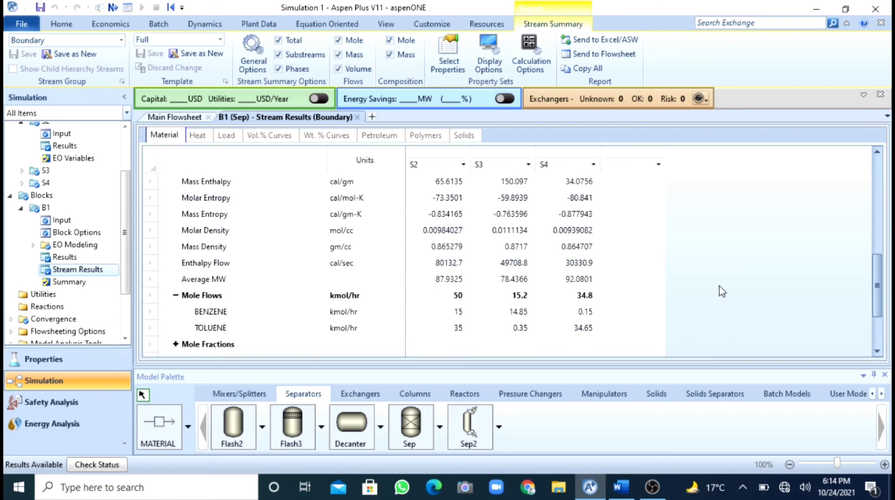
left_click_drag(879, 275, 881, 303)
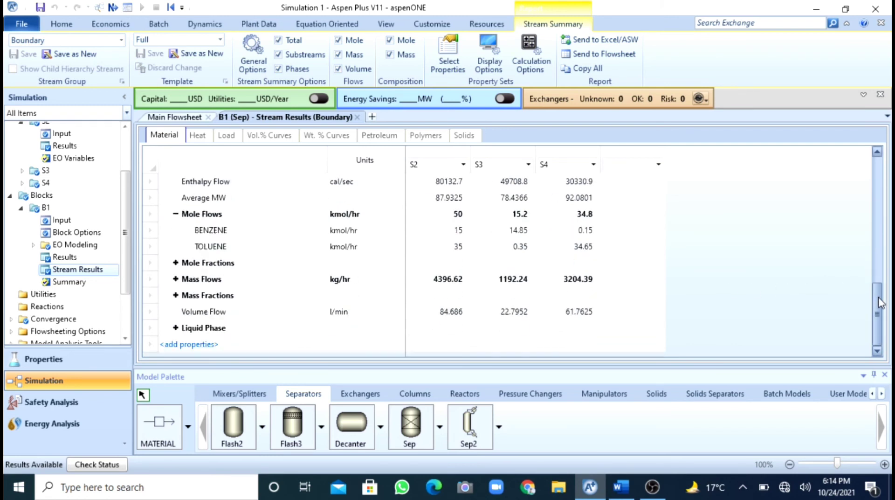
left_click(176, 263)
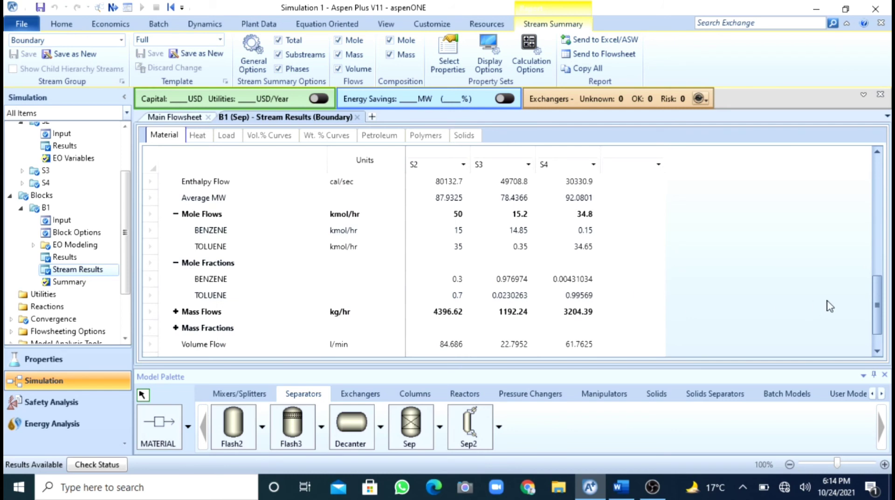
left_click_drag(881, 301, 881, 229)
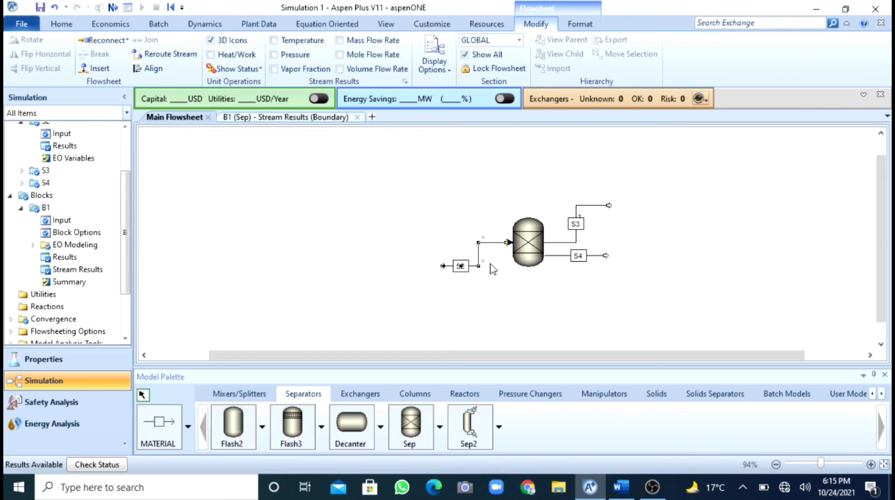